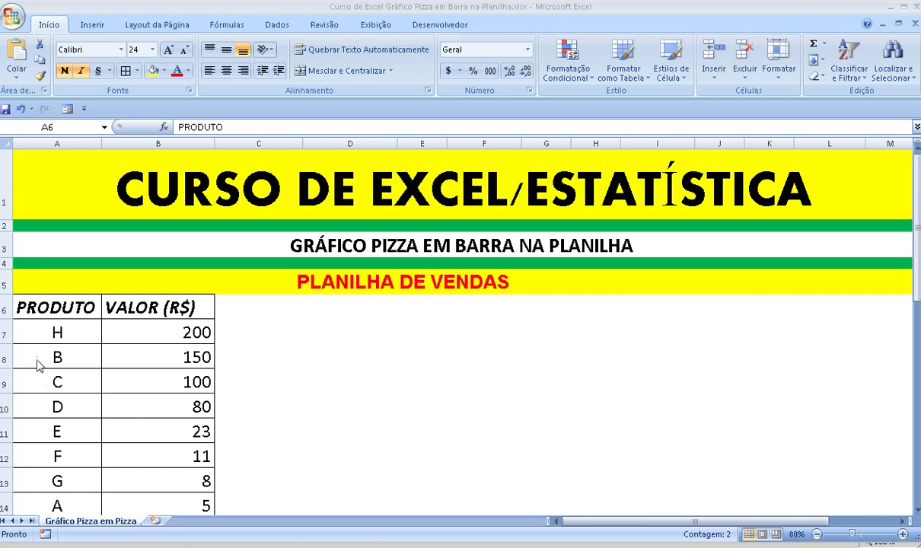
Select the PRODUTO and VALOR (R$) table A6:B14 and preview the Inserir Pizza gallery
mouse_move(40, 306)
mouse_down()
mouse_move(143, 479)
mouse_move(138, 504)
mouse_up()
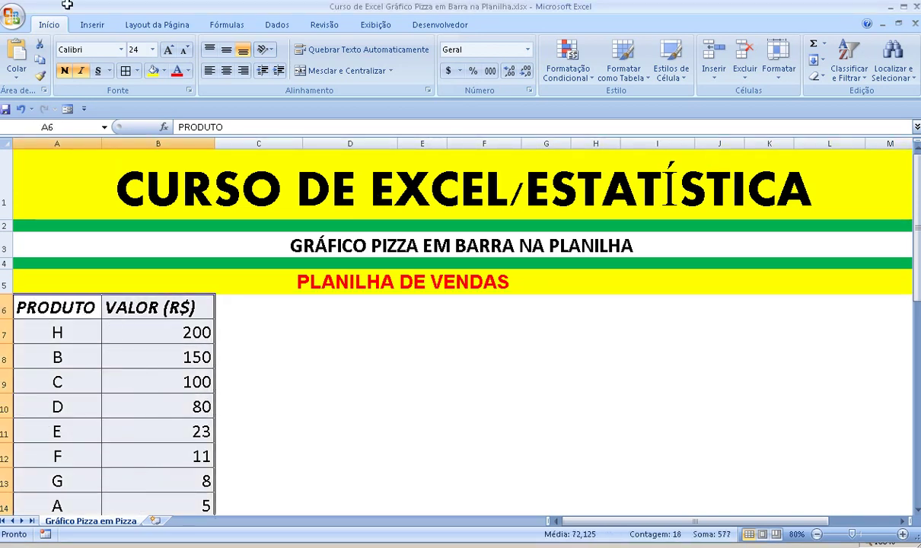
click(92, 26)
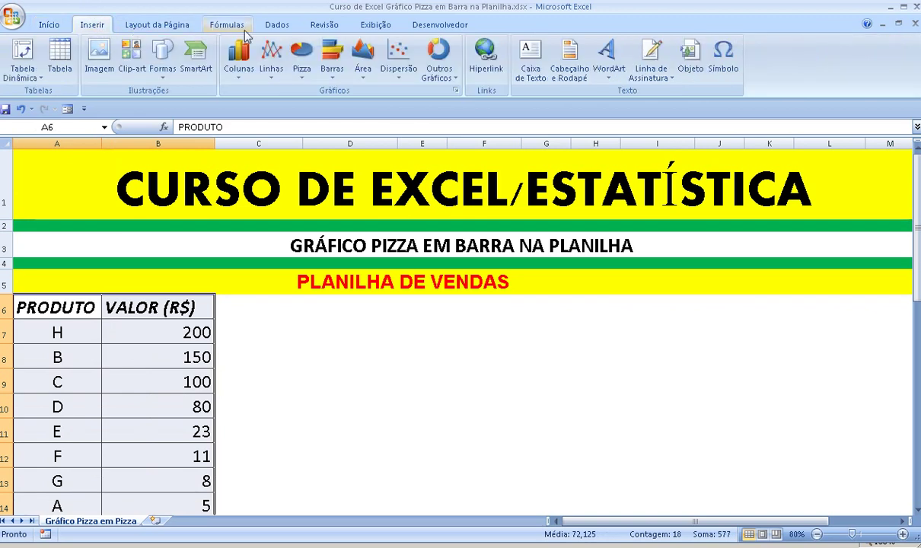
click(301, 71)
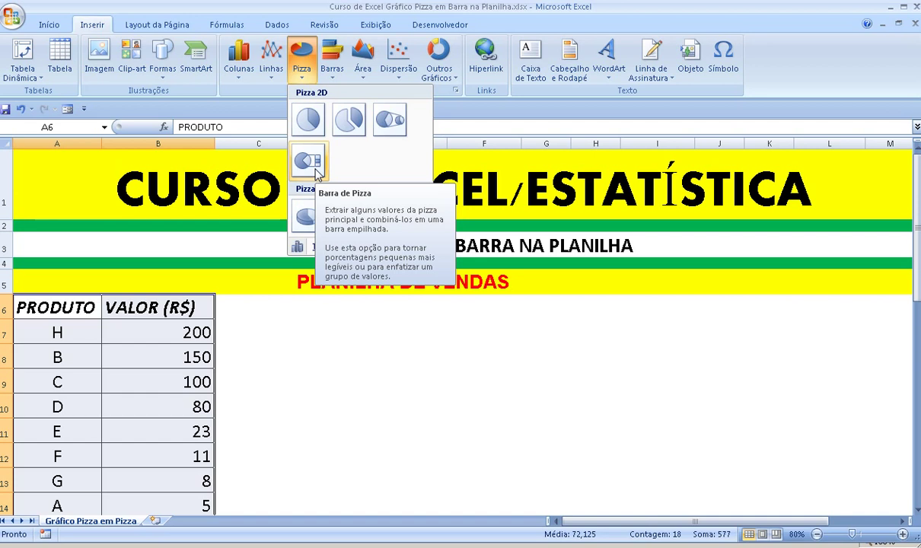
click(331, 400)
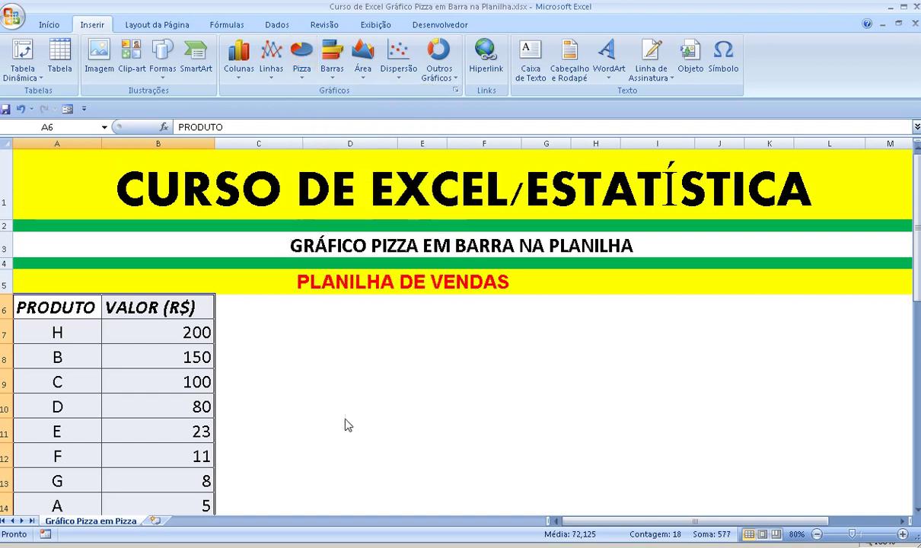
Highlight the three smallest and three largest values, then reselect the whole table
drag(141, 461, 147, 498)
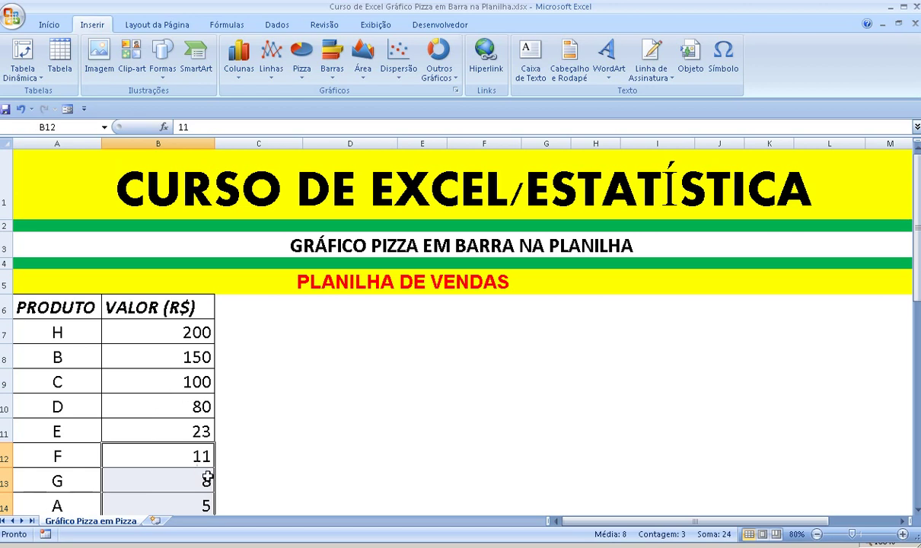
drag(187, 335, 182, 375)
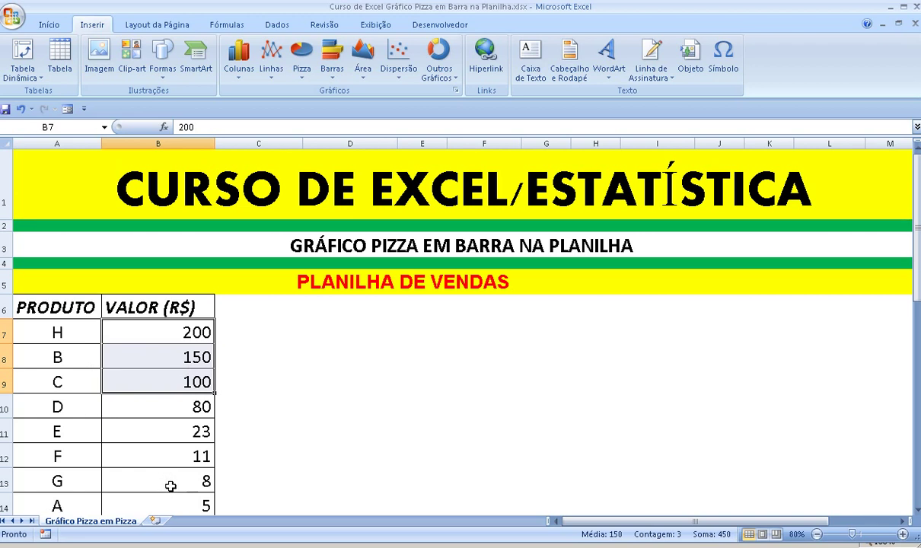
mouse_move(57, 300)
mouse_down()
mouse_move(166, 401)
mouse_move(171, 499)
mouse_up()
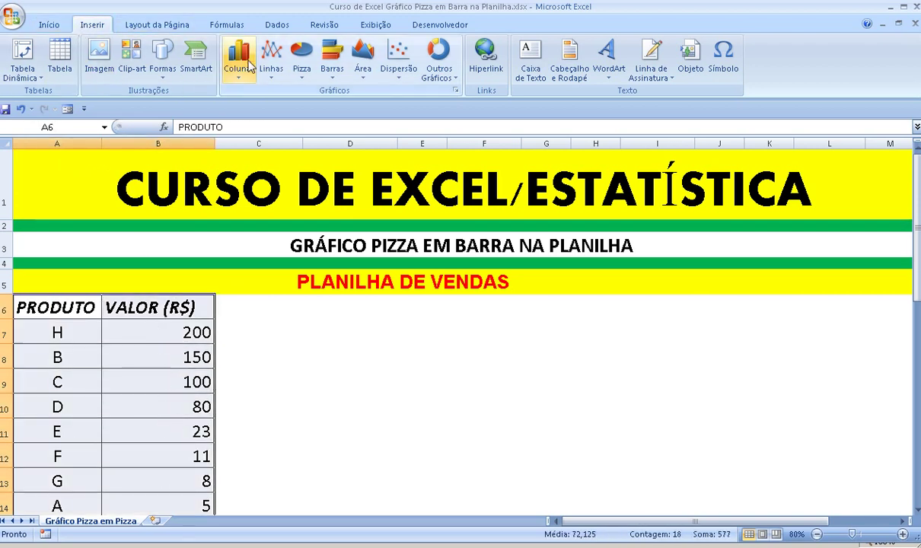
Insert a Barra de Pizza chart and move it down beside the table
click(300, 77)
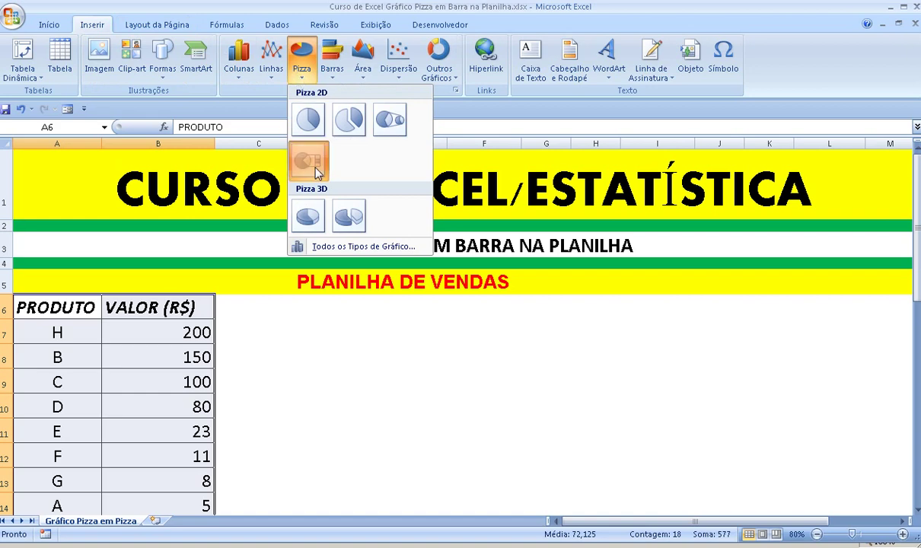
click(306, 160)
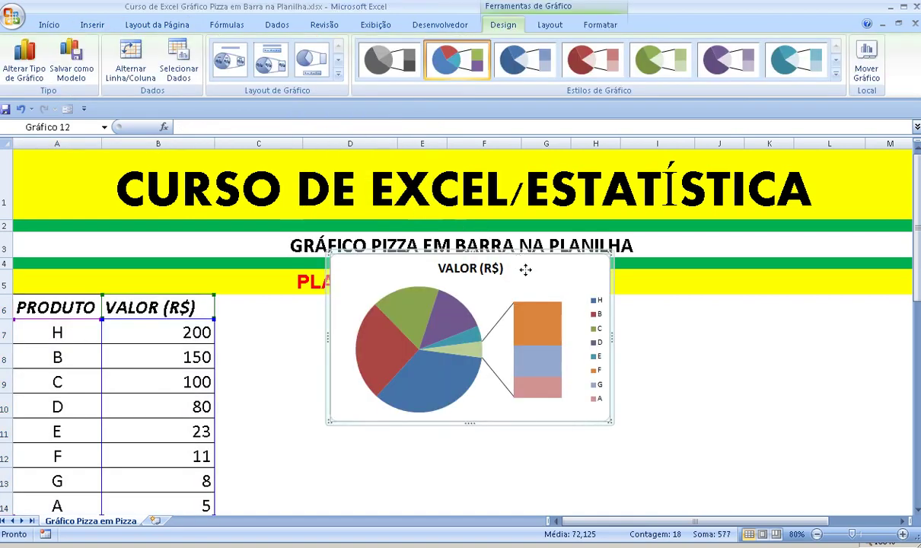
drag(525, 268, 508, 335)
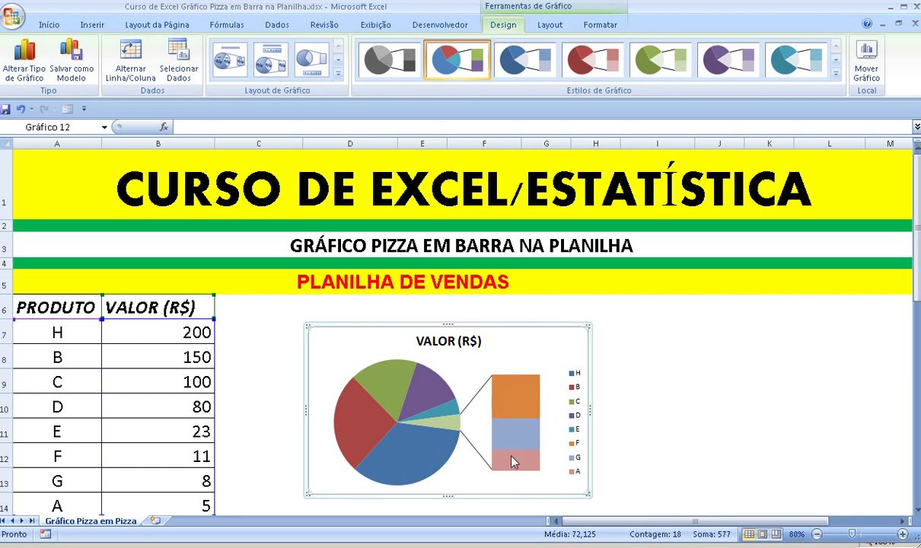
Add data labels to the pie series, showing the small values 11, 8 and 5 in the bar
right_click(393, 395)
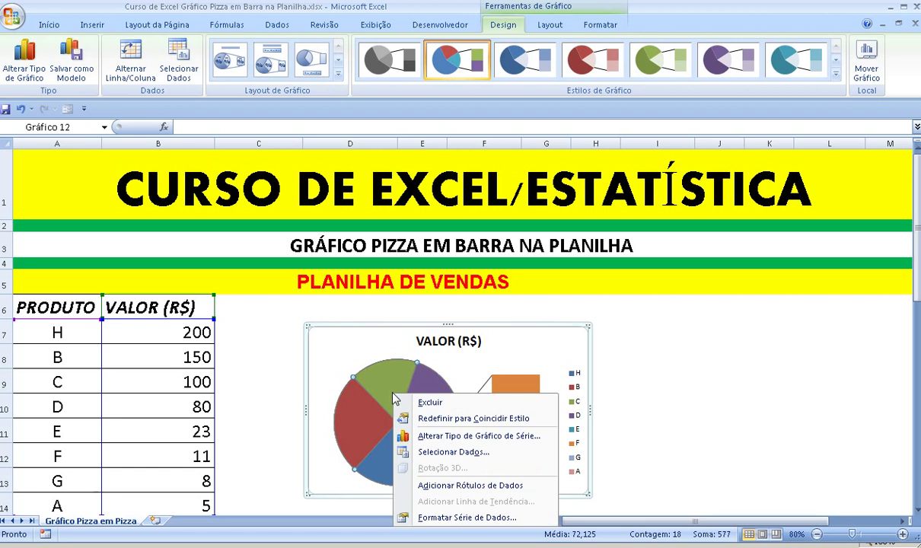
click(469, 486)
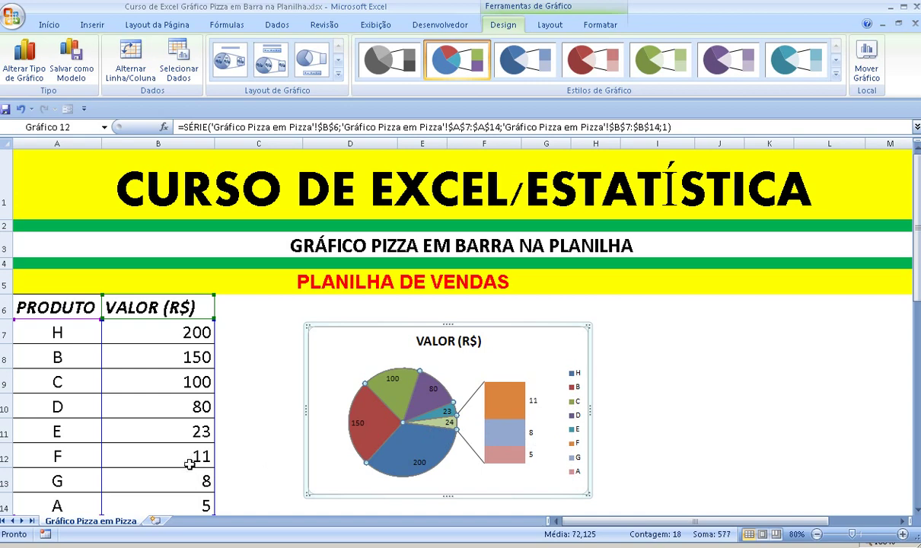
drag(188, 465, 191, 504)
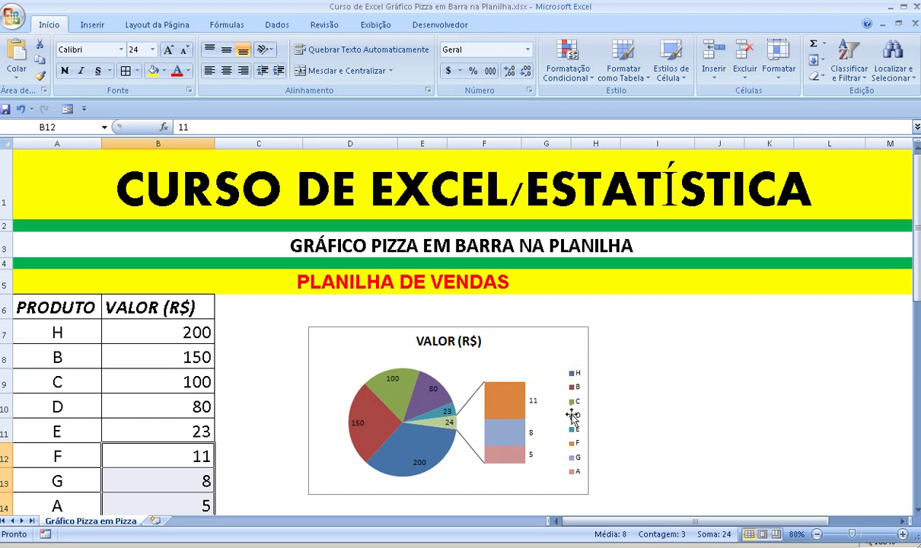
Change the chart's data labels from Valor to Porcentagem, then return to the cells
right_click(411, 410)
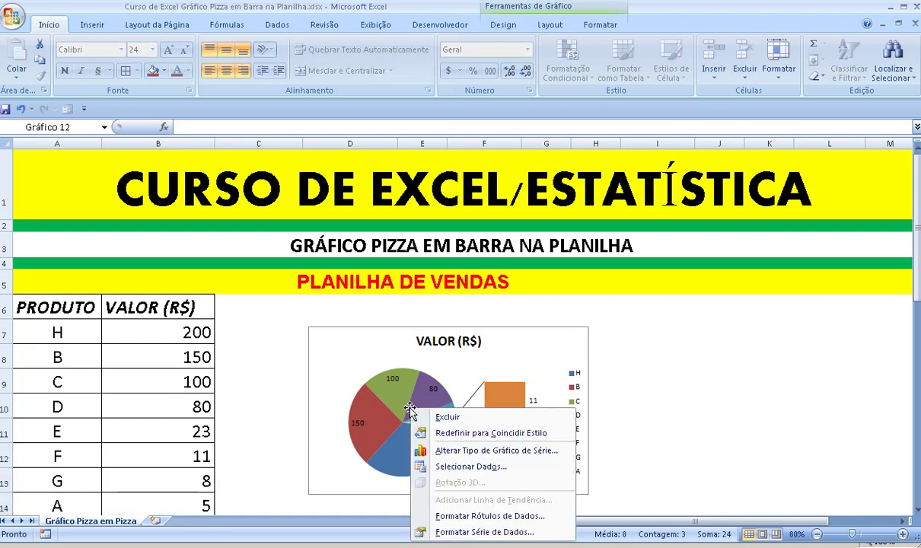
click(491, 517)
click(389, 166)
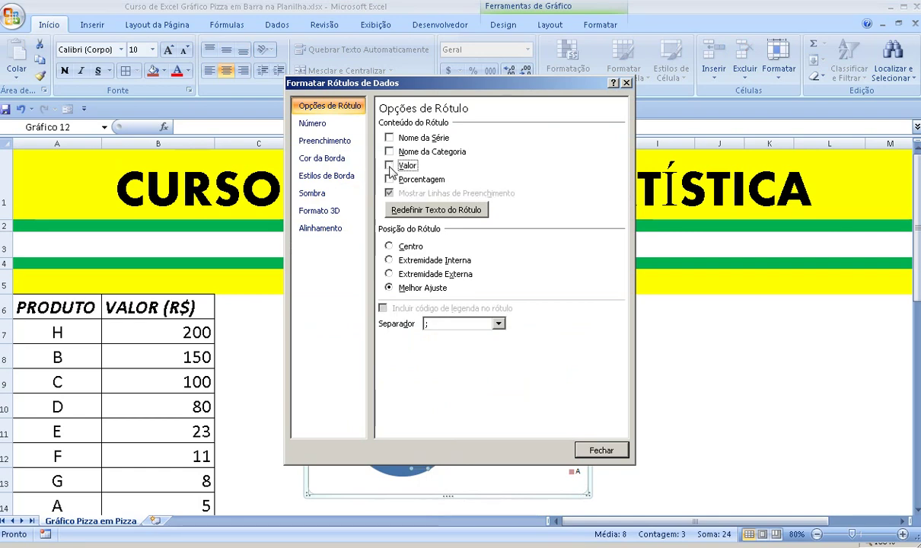
click(389, 179)
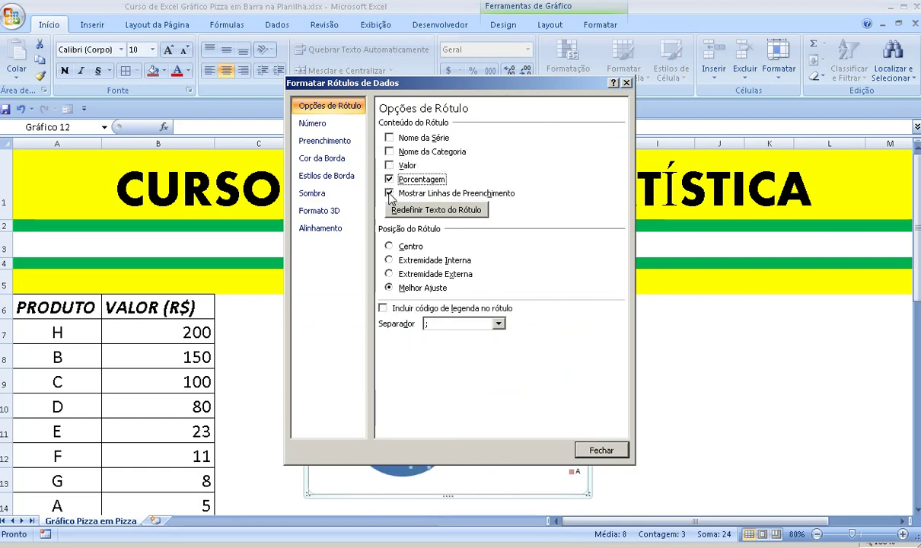
click(597, 449)
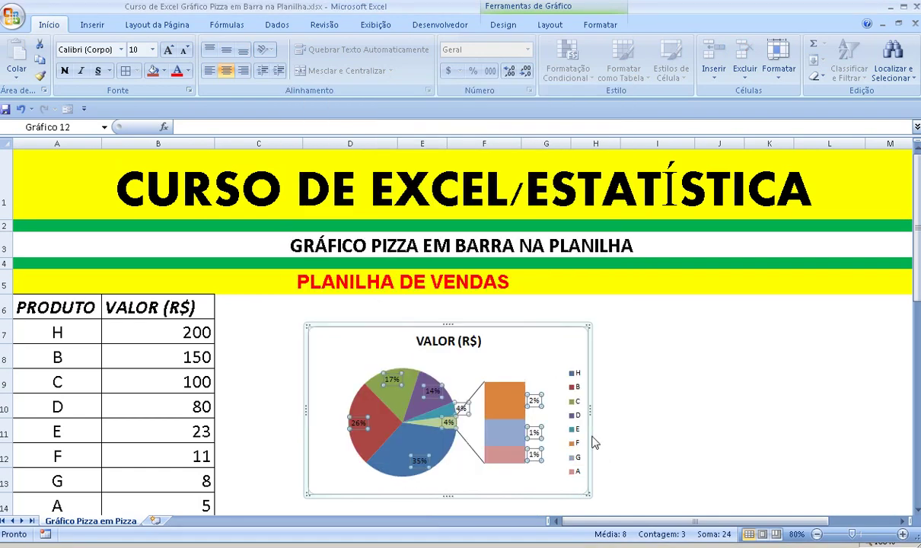
click(453, 373)
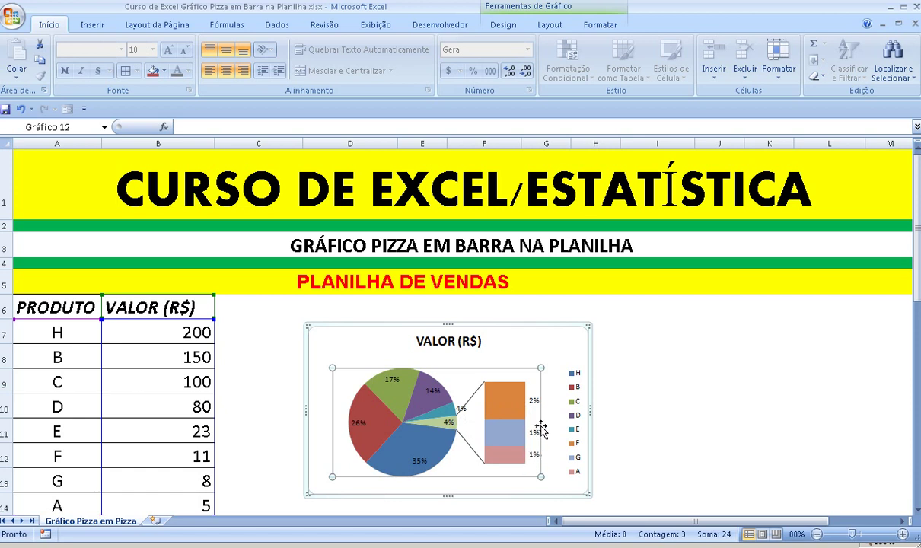
click(148, 327)
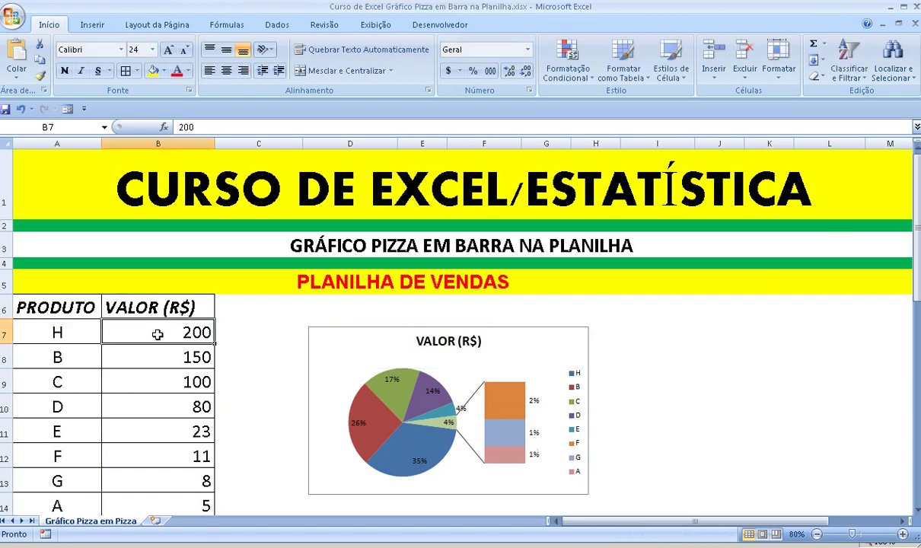
Set product H's value to 5 and product A's value to 200
click(194, 504)
click(171, 332)
text(5)
key(Return)
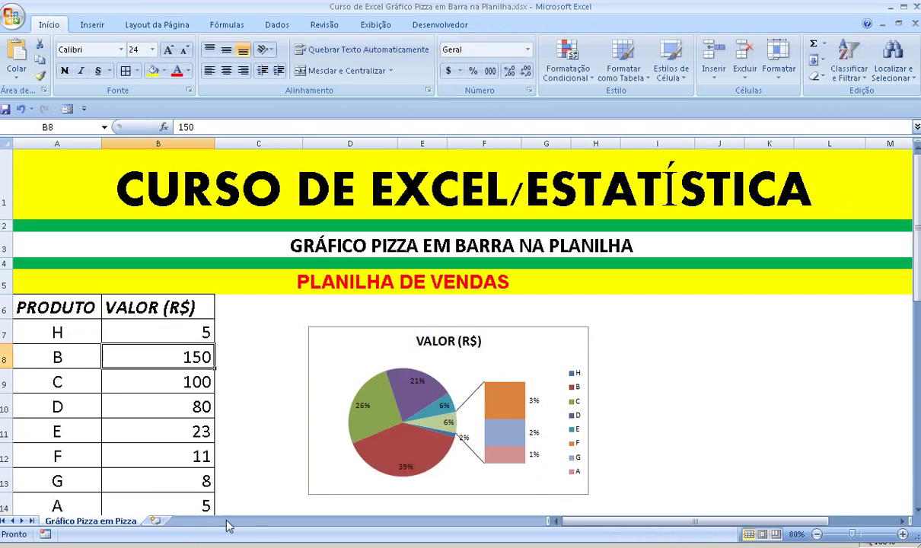
click(190, 506)
text(20)
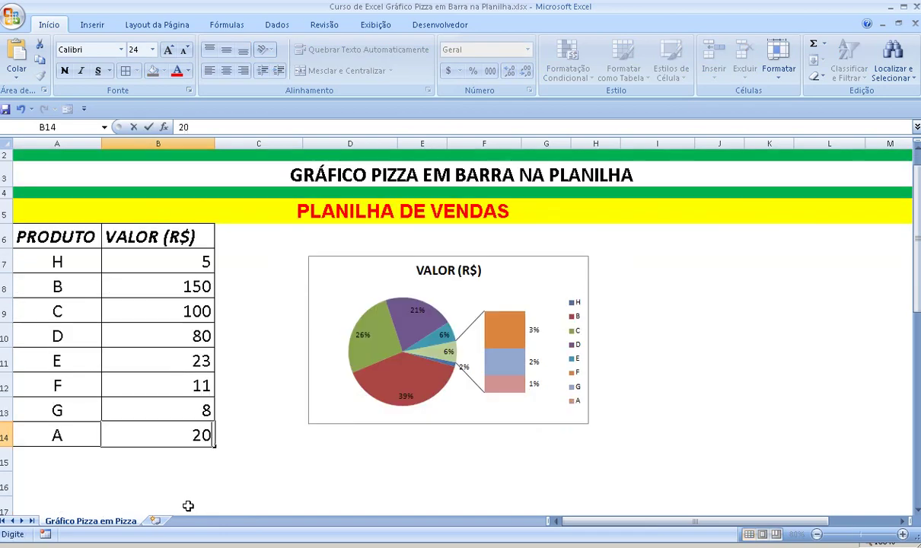
text(0)
key(Return)
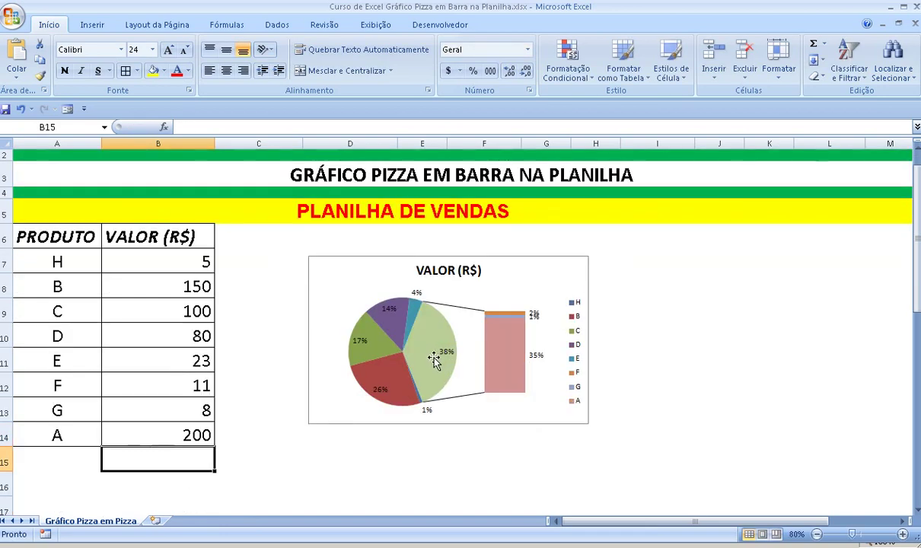
drag(177, 384, 177, 424)
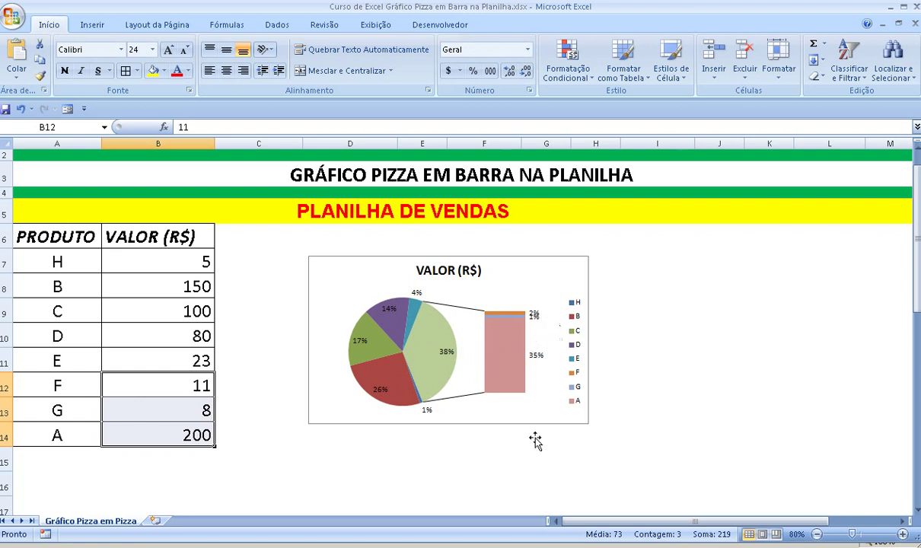
Sort the table A6:B14 by VALOR (R$), Do Maior para o Menor
click(265, 331)
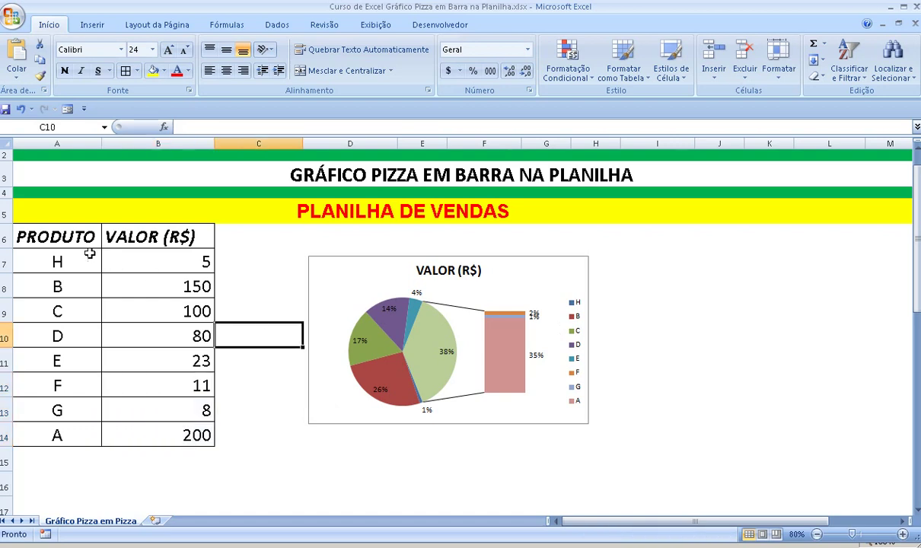
drag(48, 240, 129, 435)
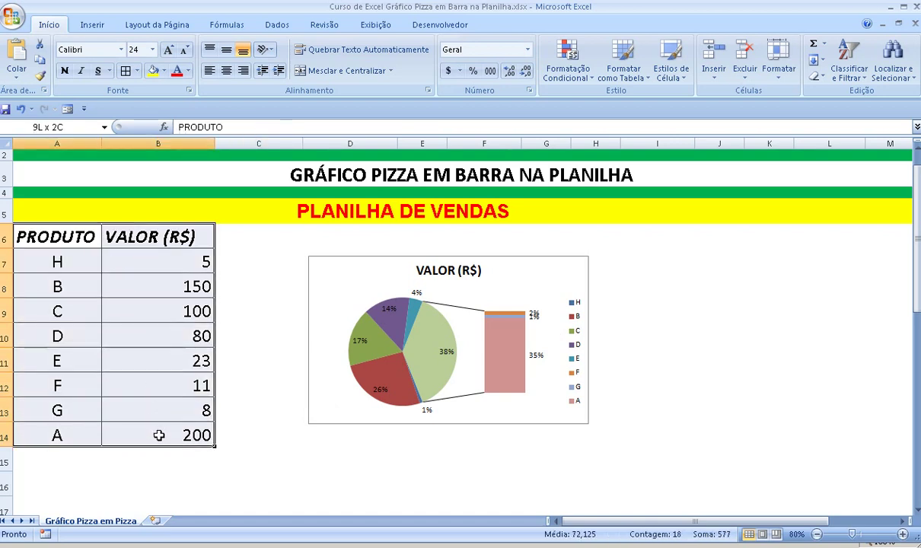
click(276, 24)
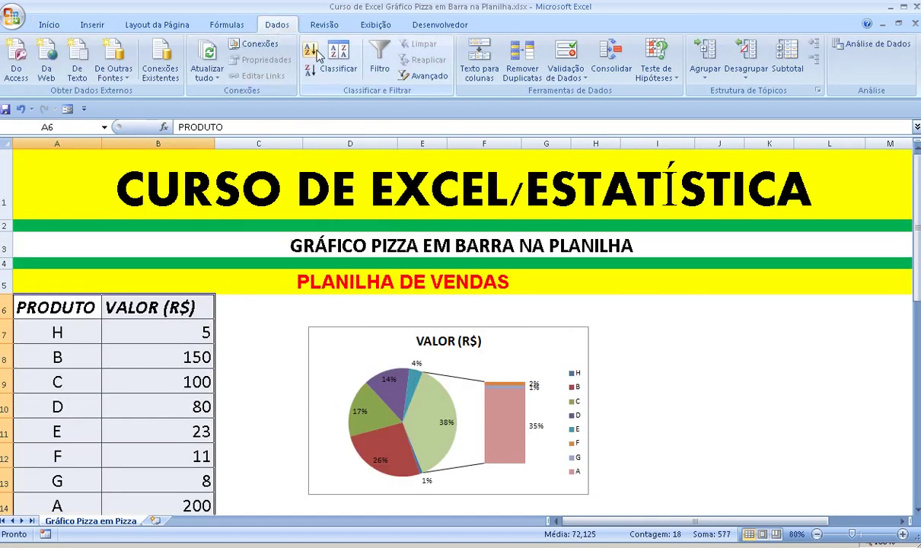
click(338, 61)
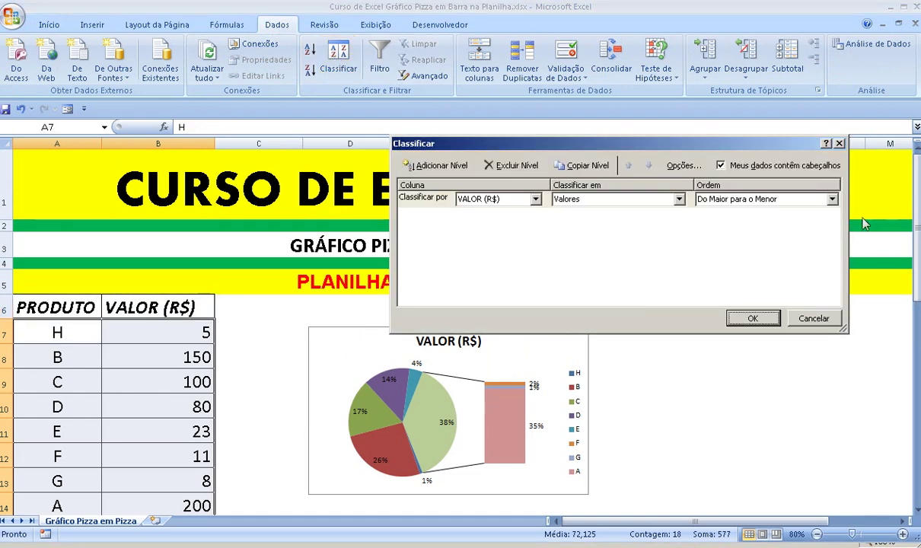
click(754, 319)
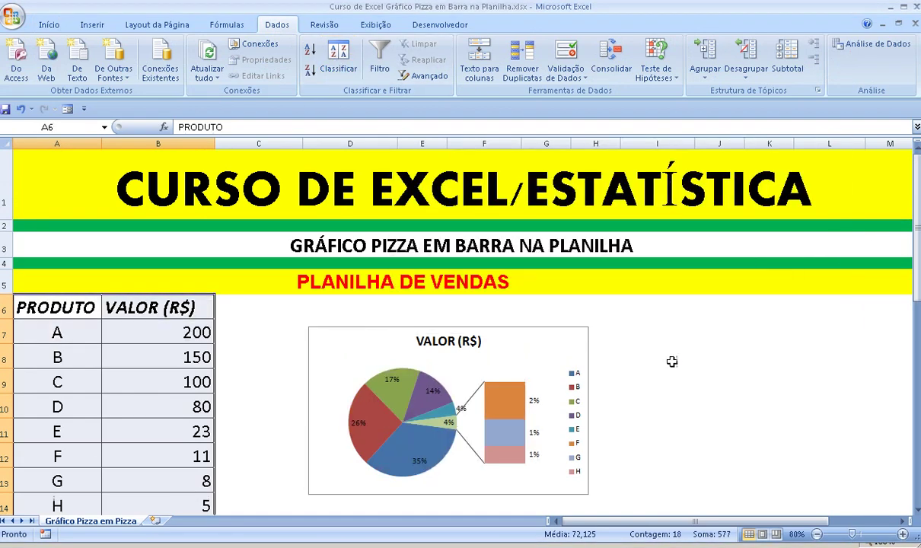